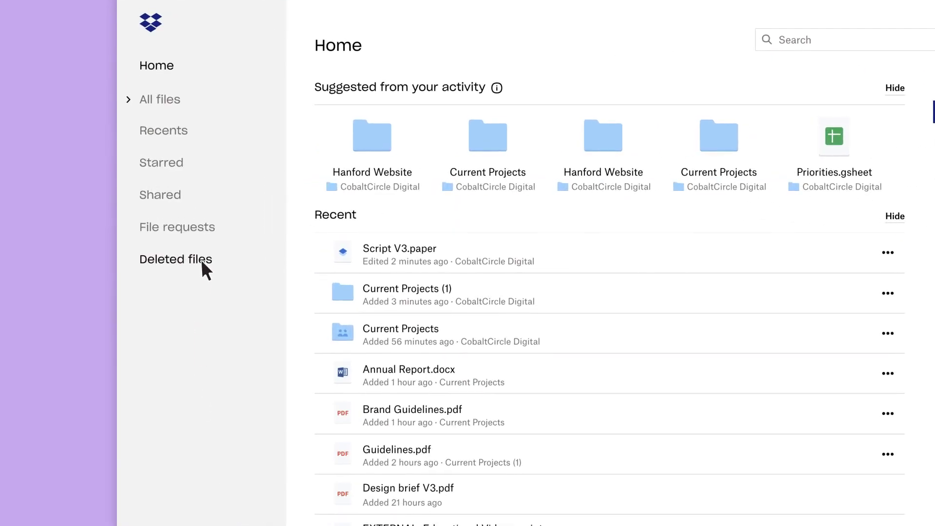
# Restore Design brief V3.pdf from Deleted files, then go back to Home
pyautogui.click(201, 260)
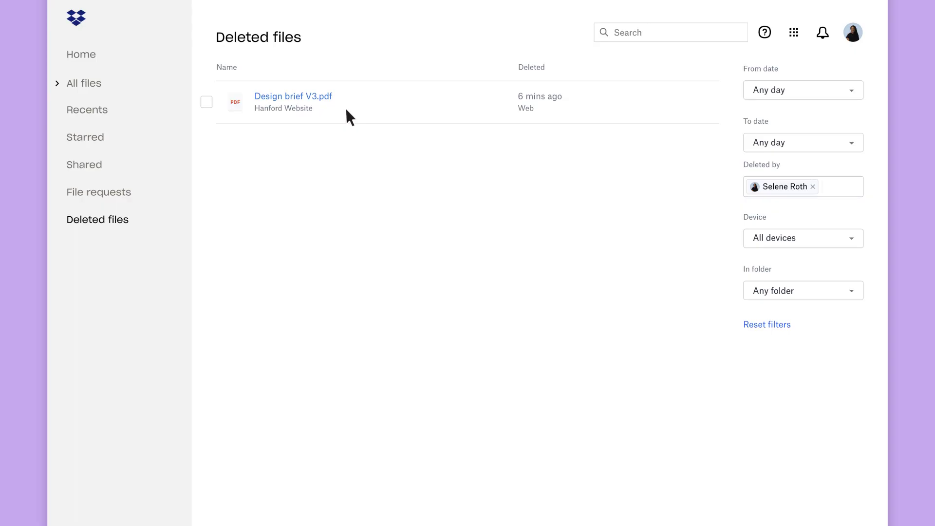
pyautogui.click(207, 101)
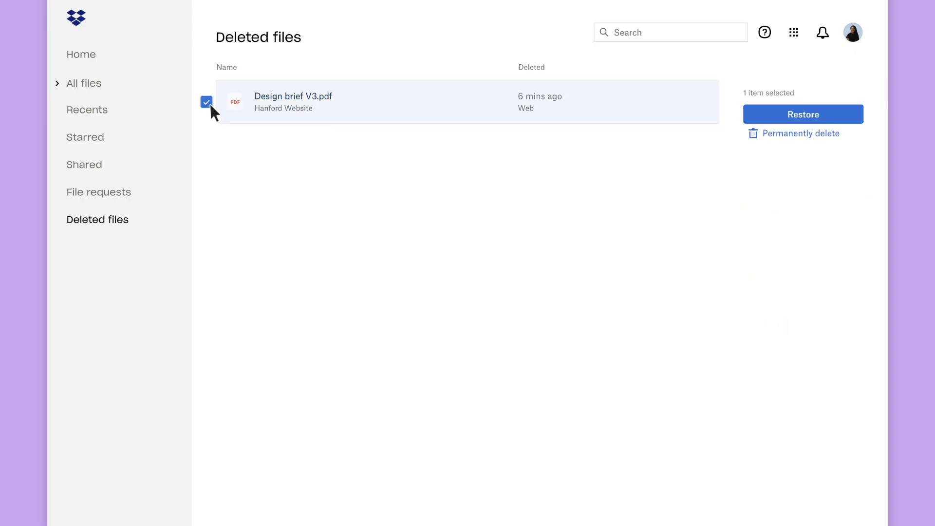
pyautogui.click(831, 118)
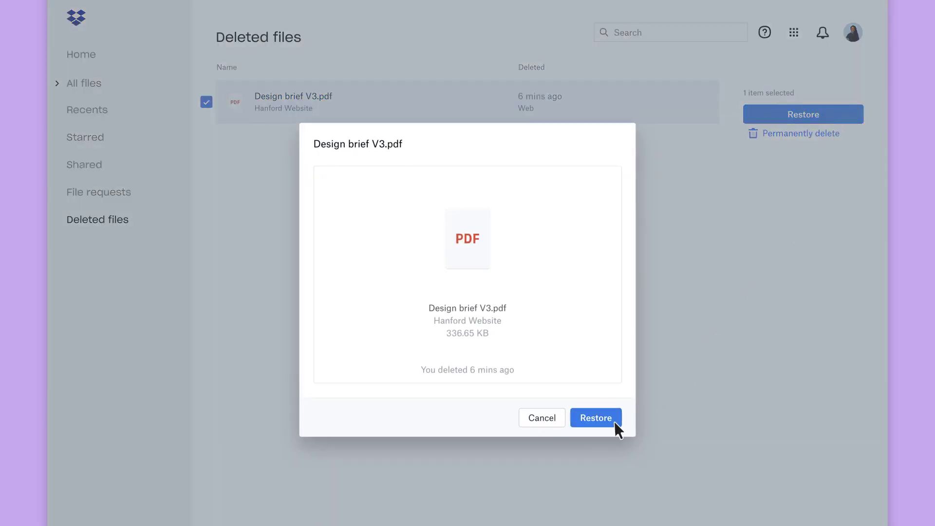
pyautogui.click(614, 421)
pyautogui.click(164, 96)
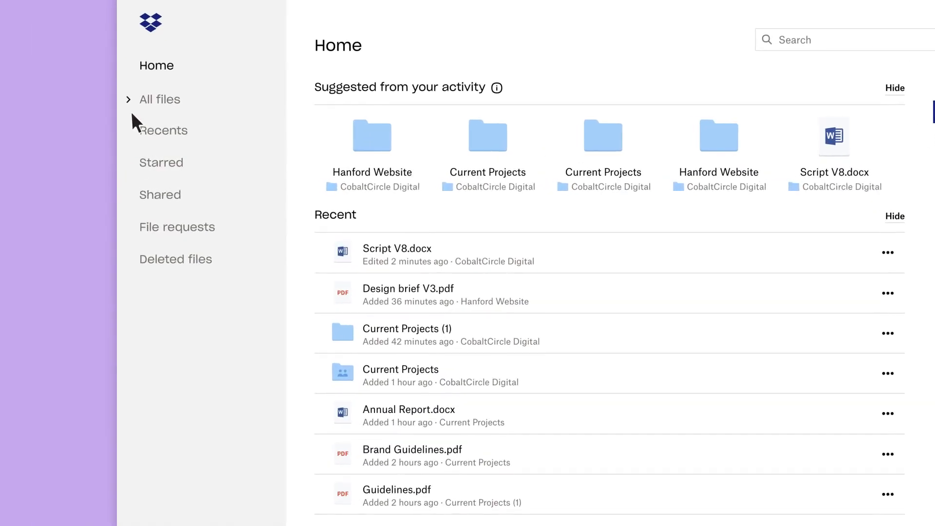
# Restore Script V8.docx to its 11:54 AM version from version history
pyautogui.click(130, 99)
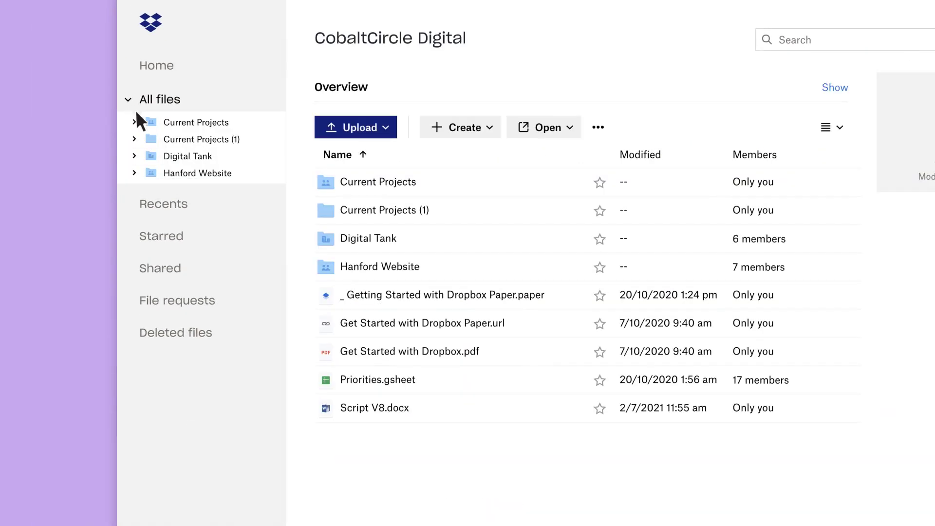
pyautogui.click(460, 410)
pyautogui.click(879, 194)
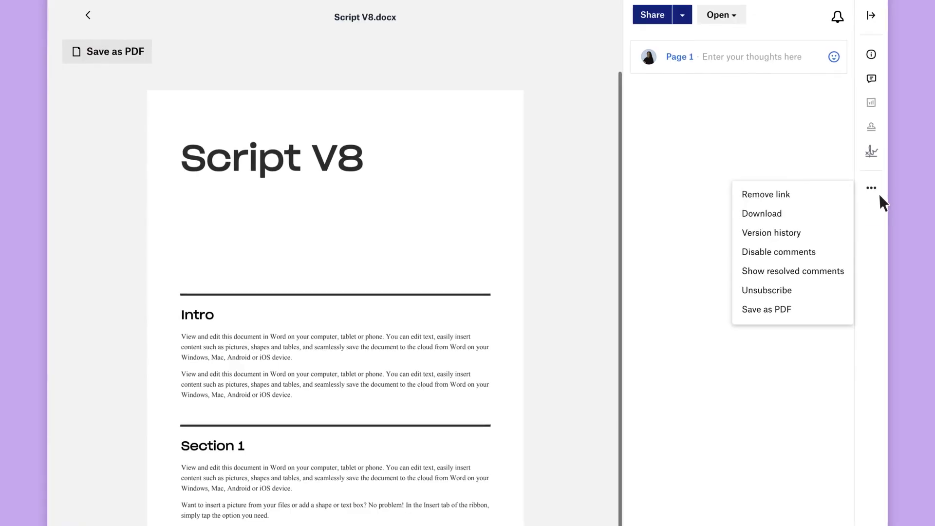
pyautogui.click(793, 234)
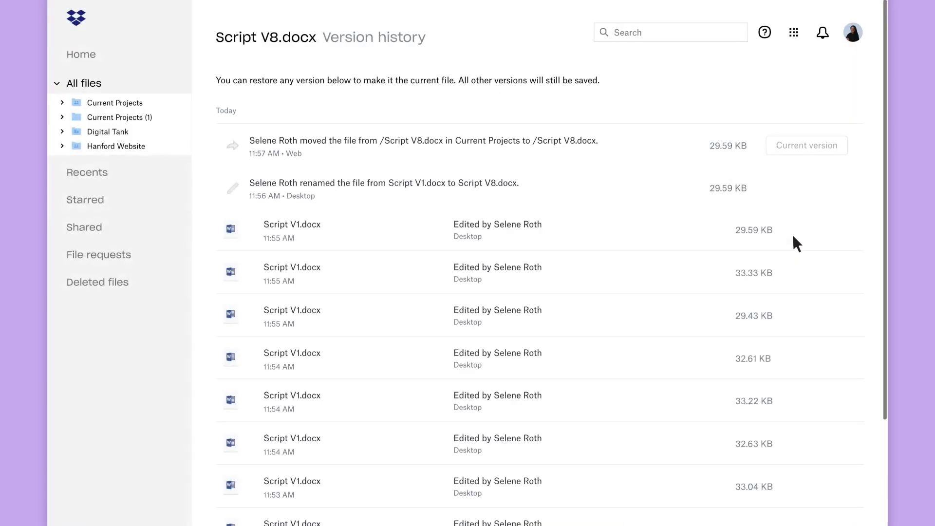
pyautogui.moveTo(832, 358)
pyautogui.click(849, 357)
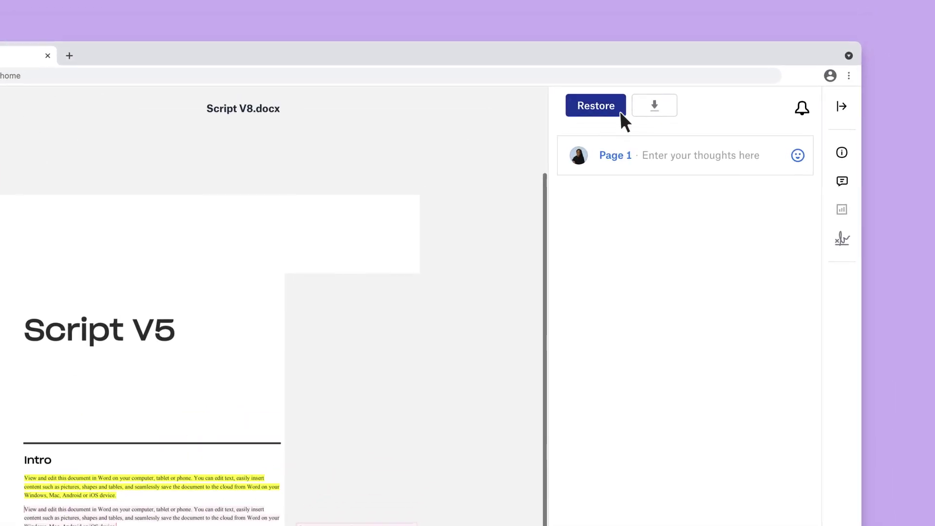
pyautogui.click(620, 111)
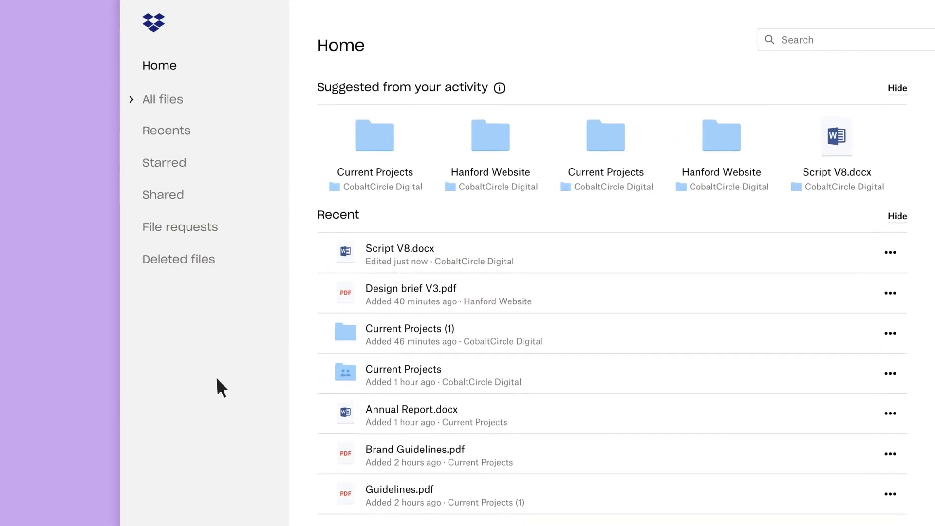
# Add the Brief Rundown folder from Shared > Folders to Dropbox
pyautogui.click(179, 202)
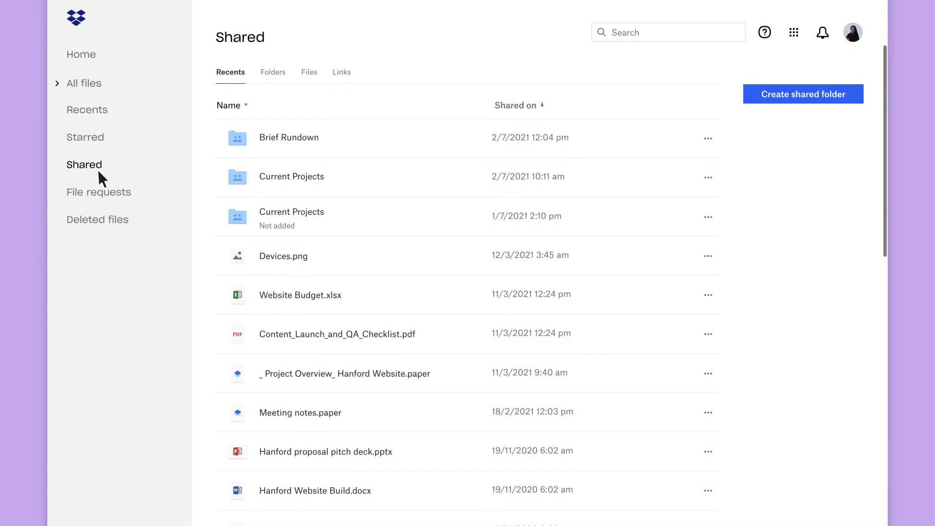
pyautogui.click(273, 81)
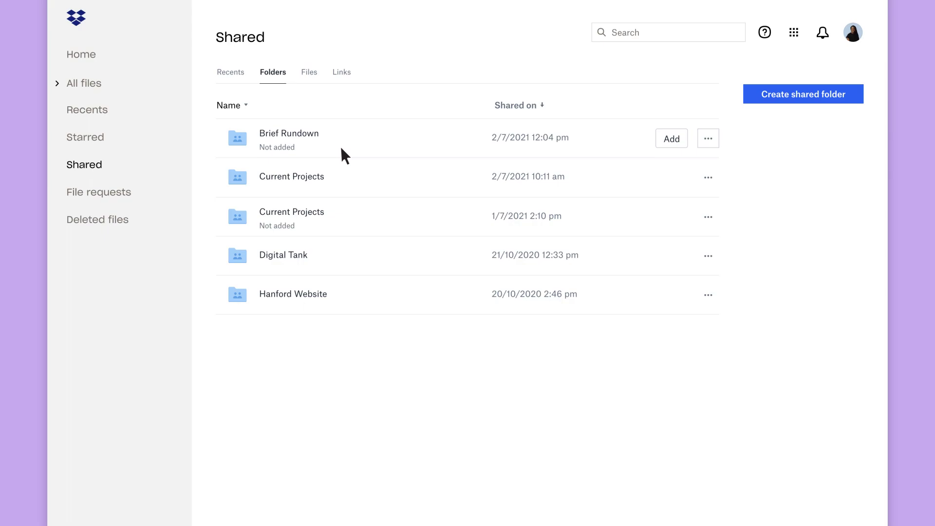
pyautogui.click(681, 142)
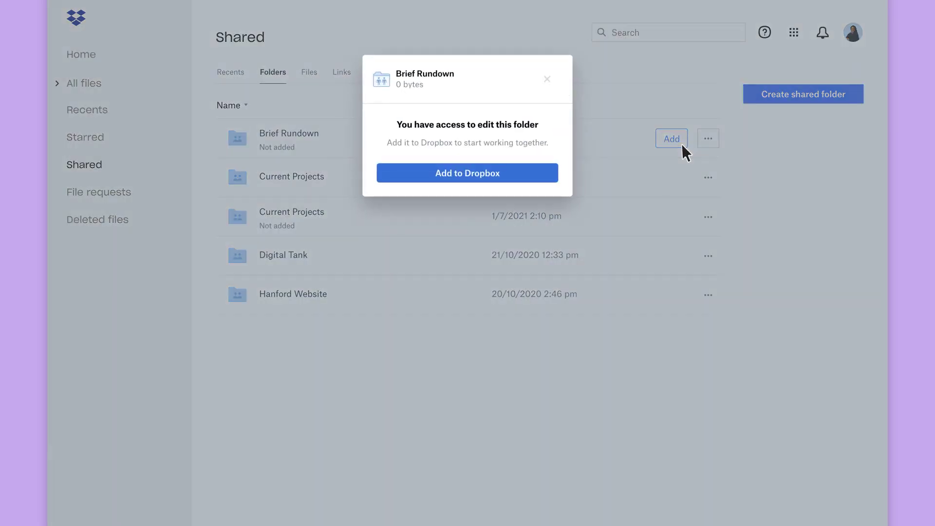
pyautogui.click(538, 173)
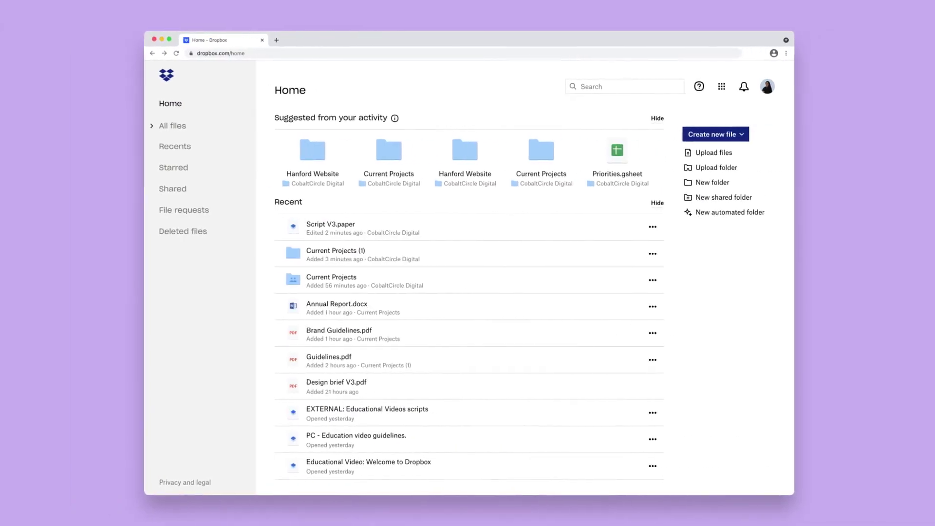
# Restore Design brief V3.pdf from Deleted files, retrying and then confirming the restore
pyautogui.click(195, 231)
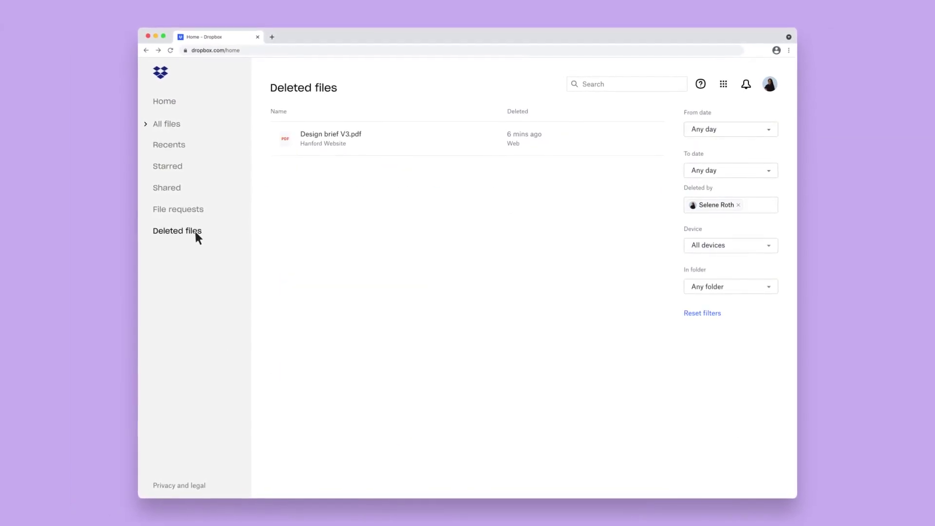
pyautogui.click(261, 139)
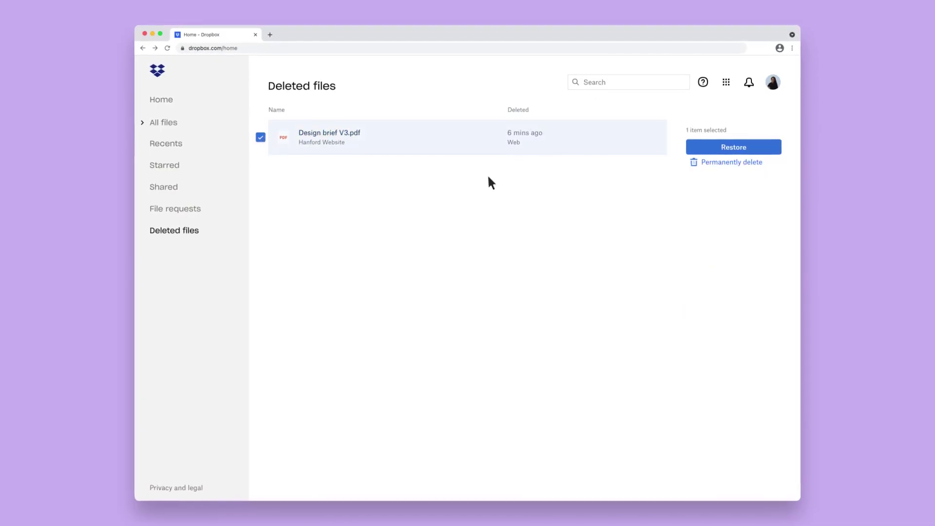
pyautogui.click(756, 149)
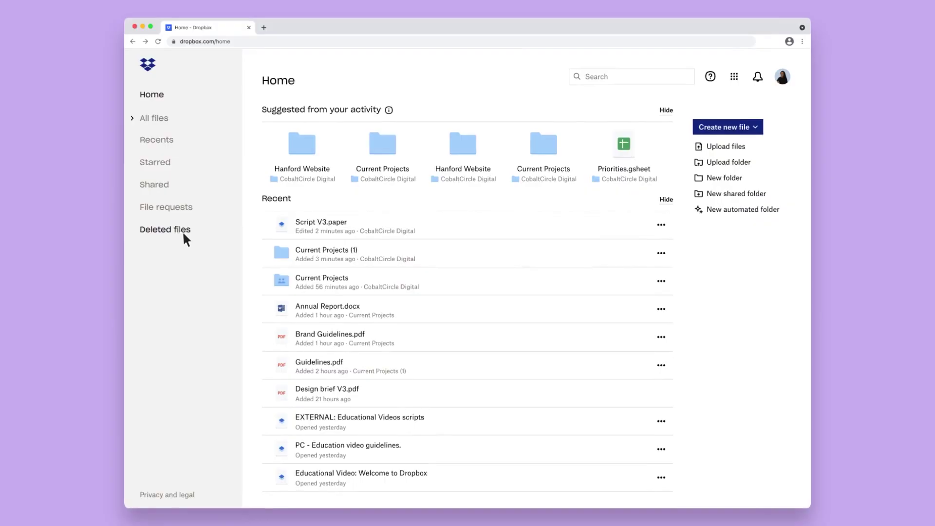
pyautogui.click(182, 230)
pyautogui.click(251, 133)
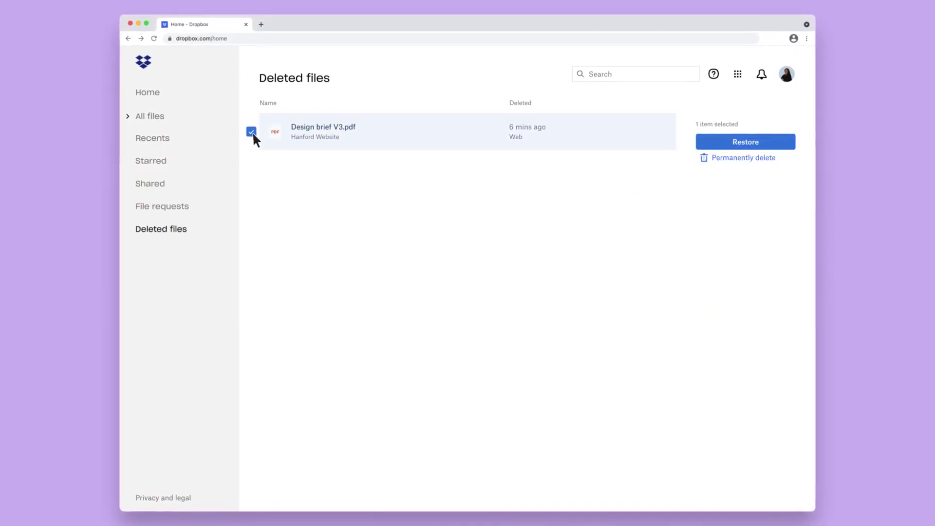
pyautogui.click(769, 147)
pyautogui.click(590, 398)
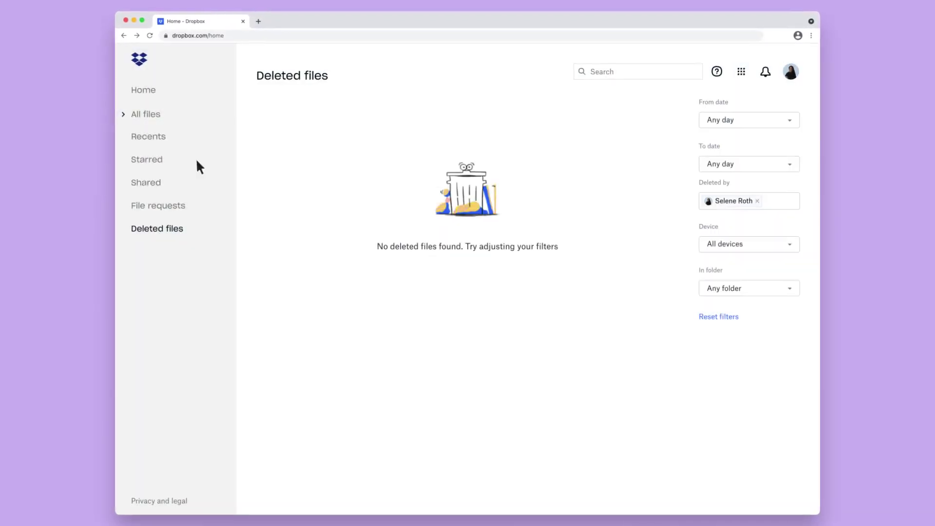